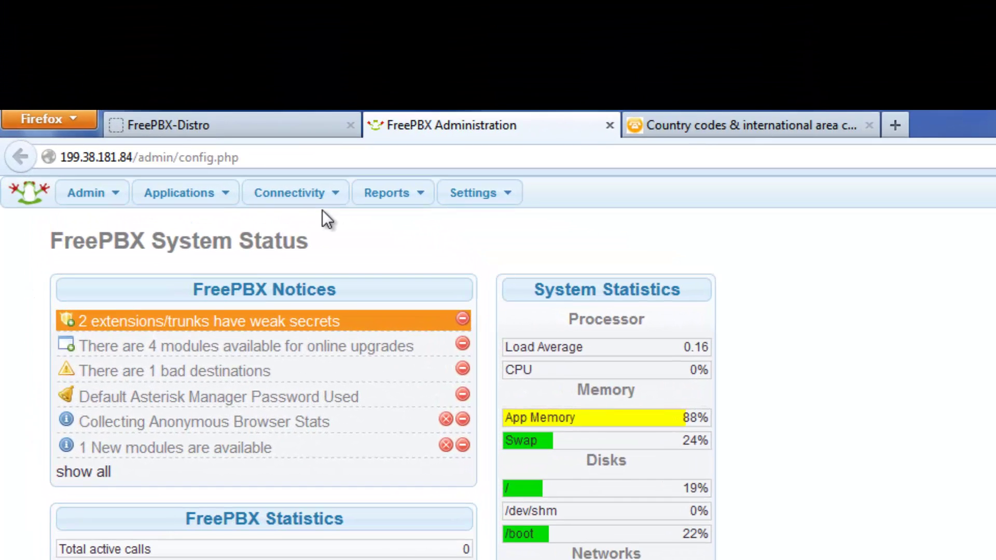
Add a new outbound route named 'International' and scroll to its dial pattern fields
mouse_move(326, 200)
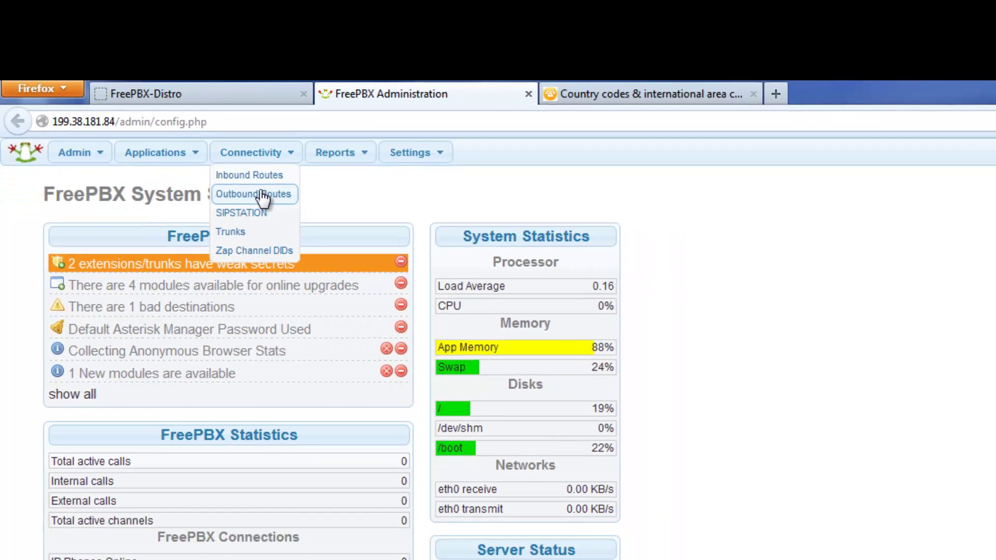
click(260, 194)
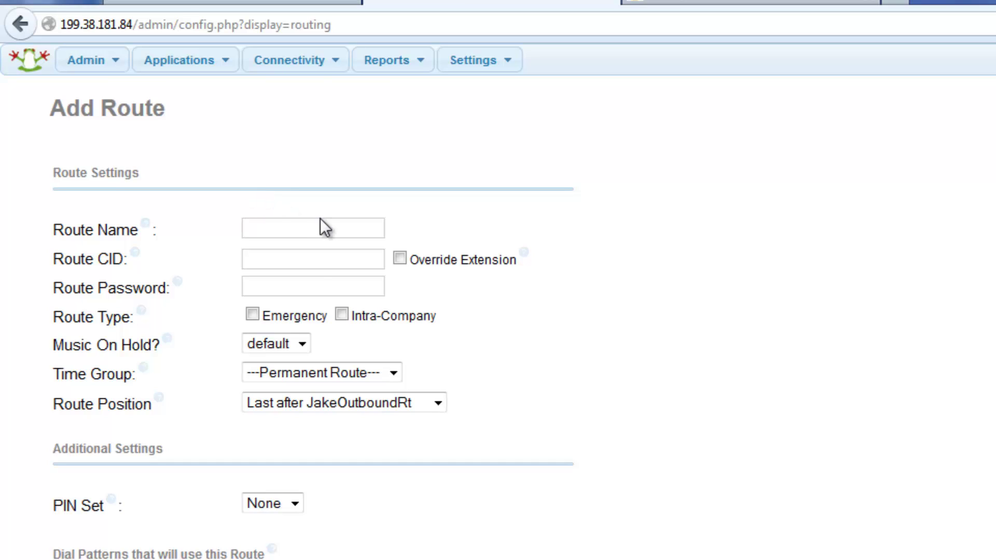
text(International)
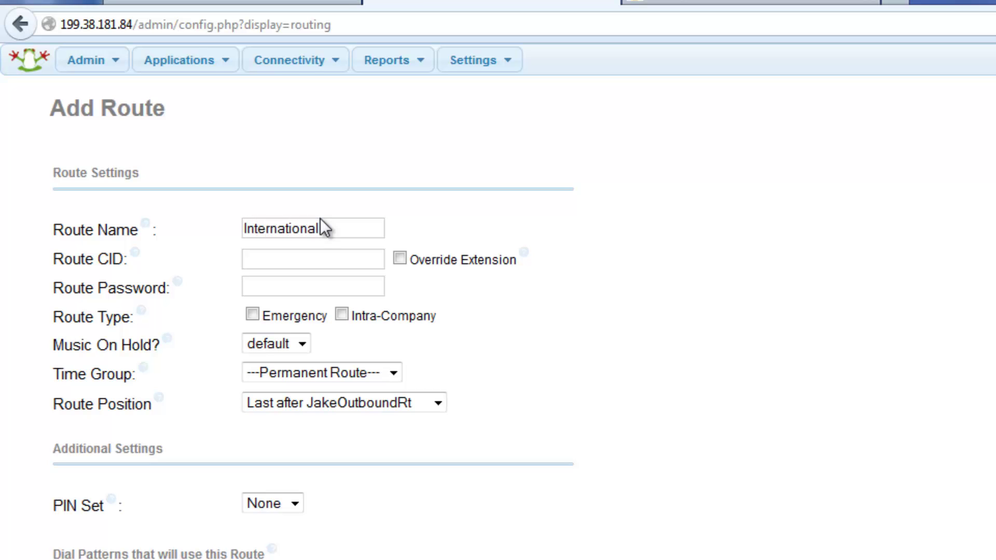
scroll(733, 213, down, 8)
scroll(718, 6, down, 1)
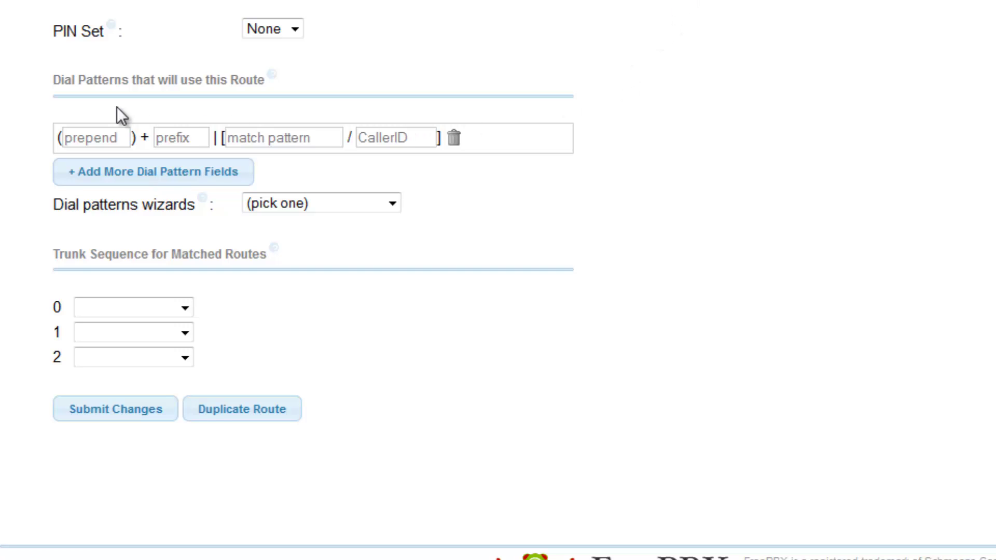
Demonstrate the X, Z, N and dot wildcards in the match pattern field
click(293, 147)
key(x)
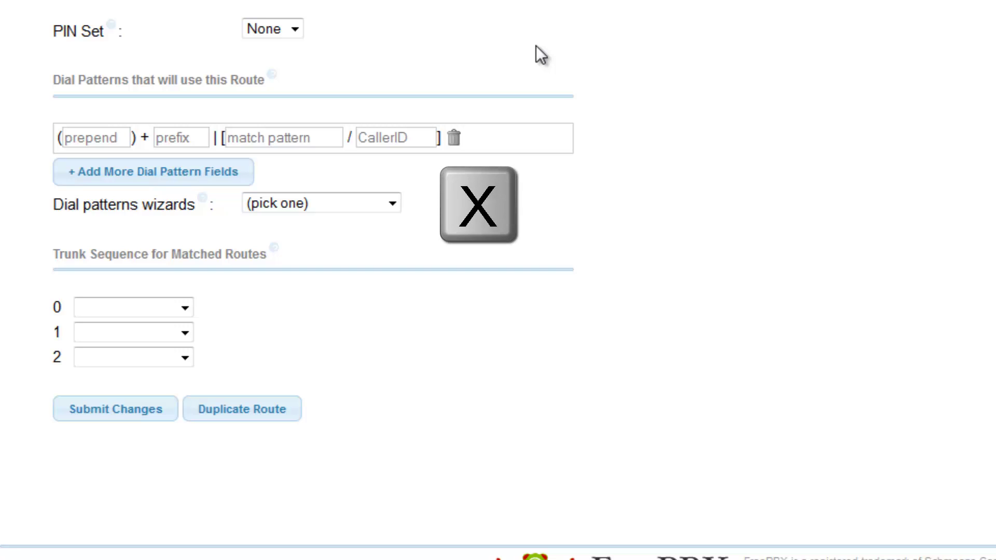
key(z)
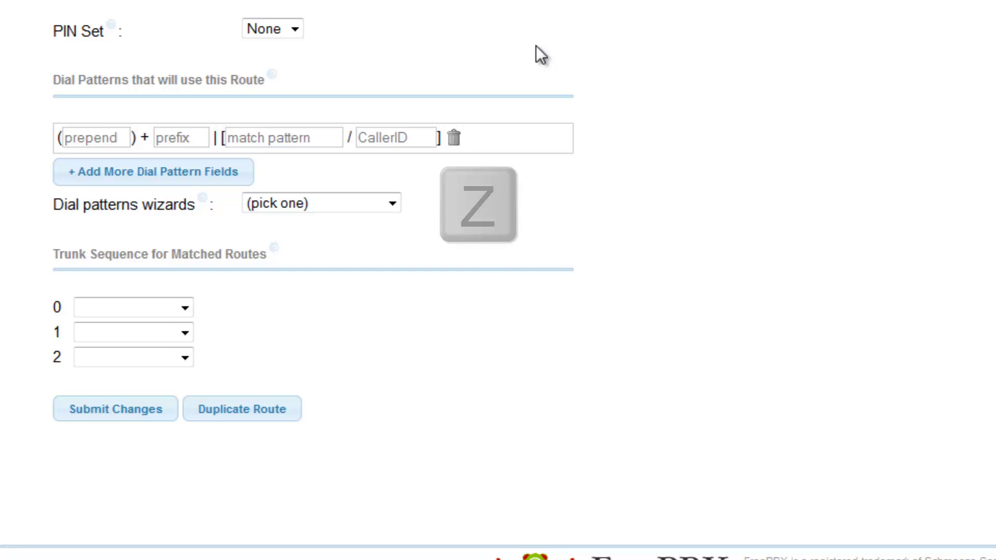
key(n)
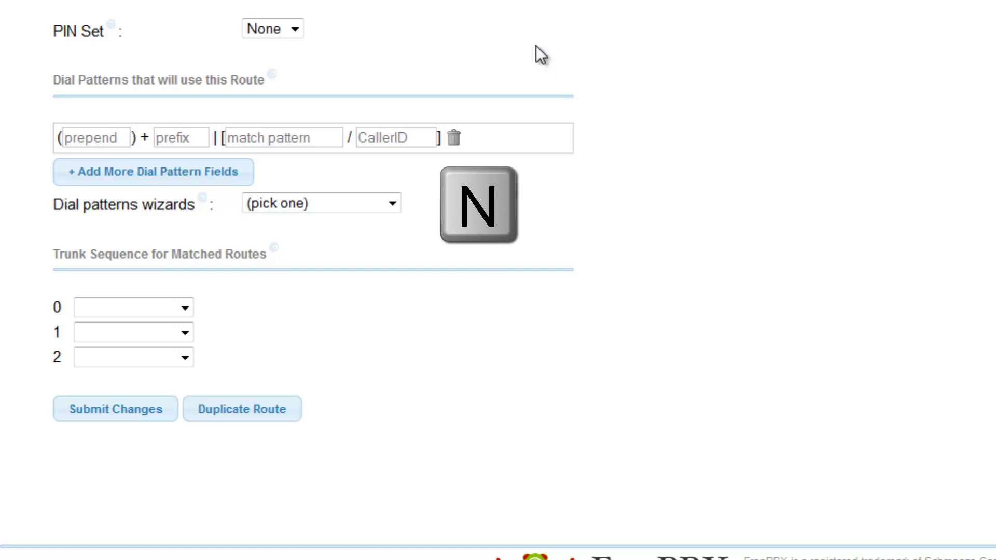
key(period)
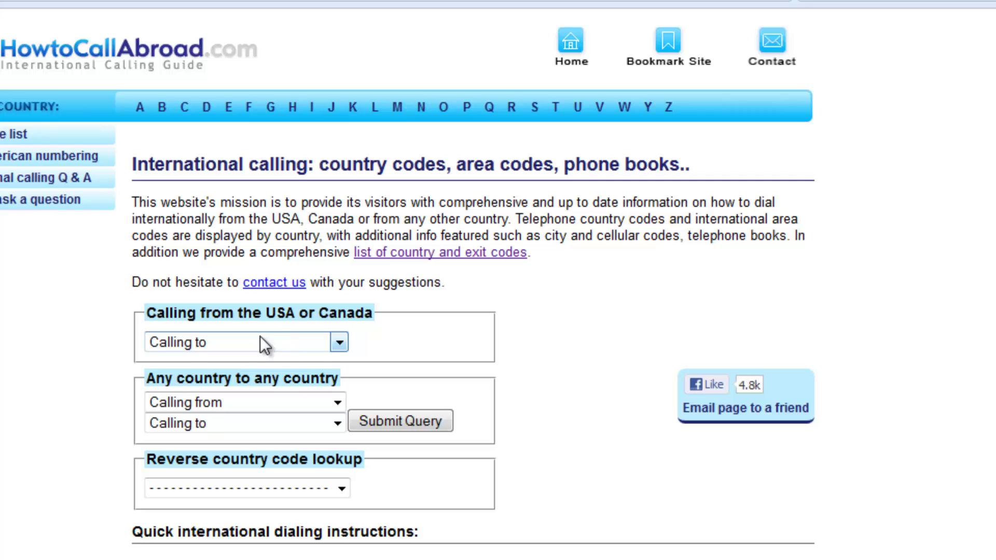
Look up United States dialing and the North American Numbering Plan on HowtoCallAbroad, then return to FreePBX
click(338, 343)
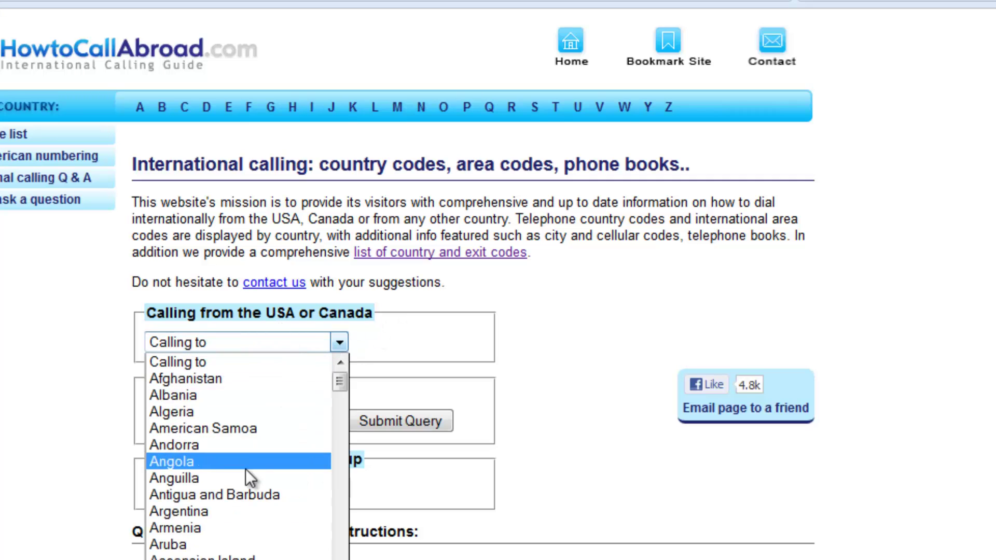
scroll(247, 452, down, 10)
drag(338, 424, 339, 558)
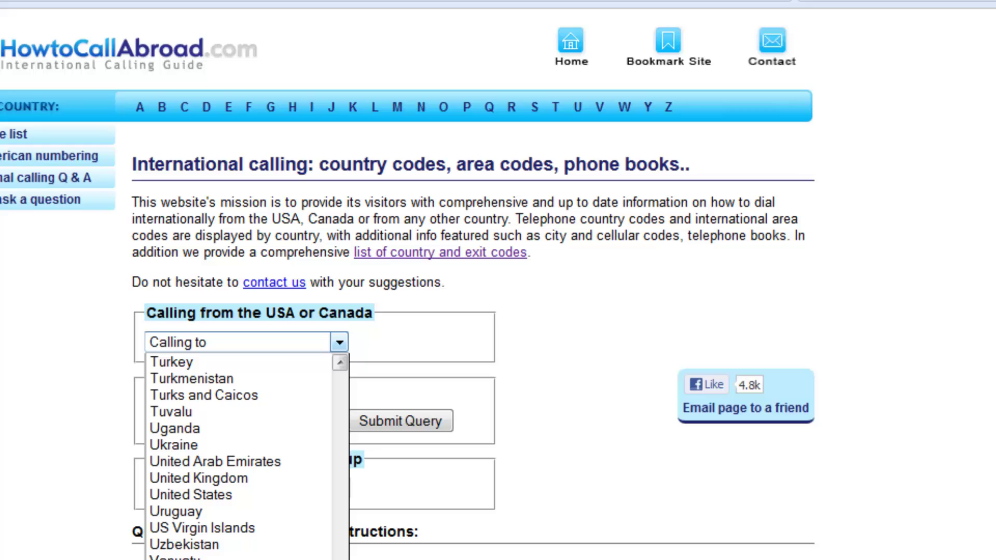
click(278, 493)
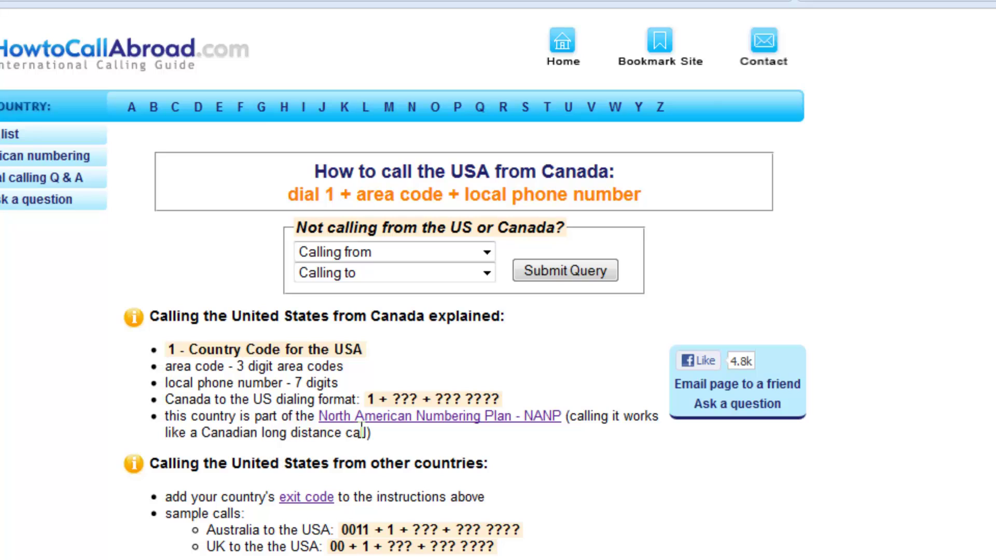
click(390, 417)
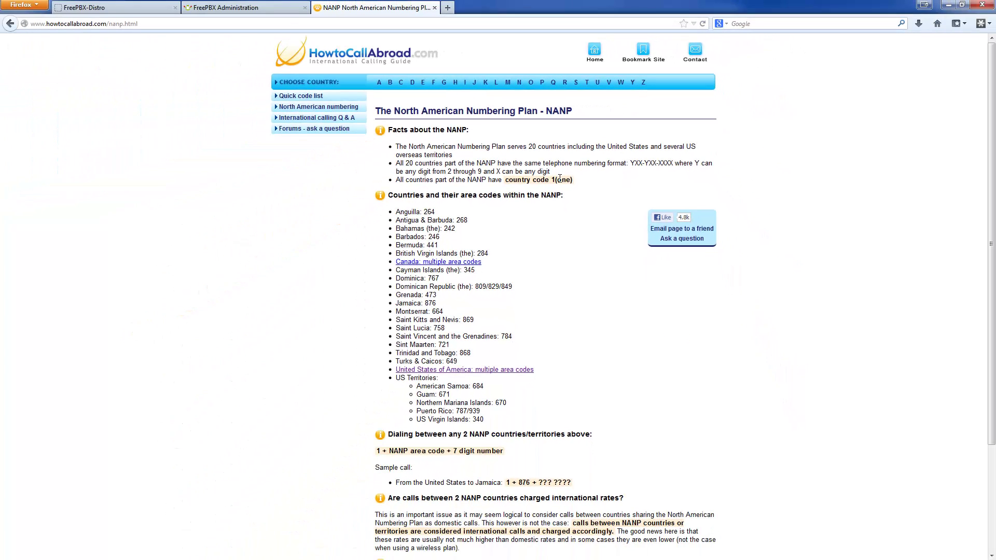
click(237, 5)
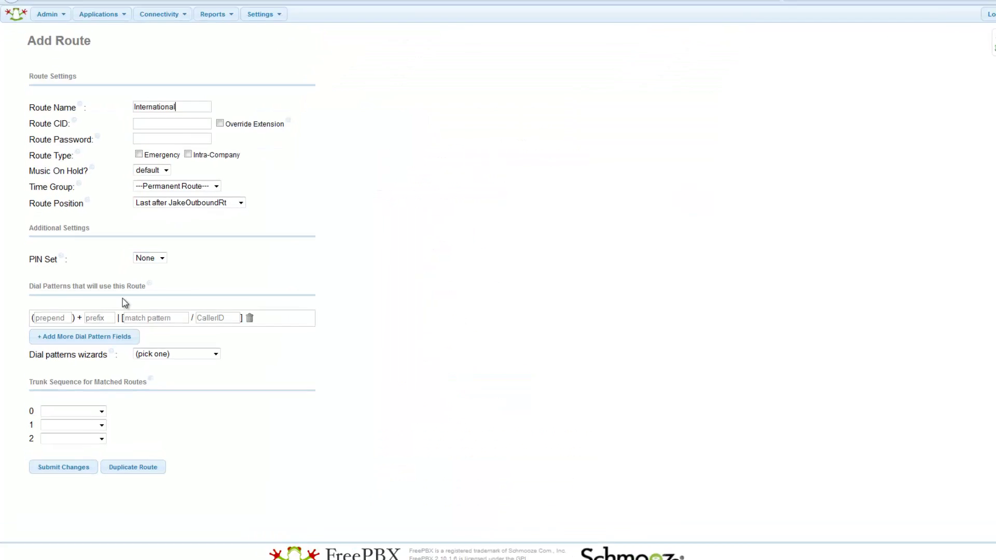
Enter match pattern 1NXXNXXXXXX and add a second, empty dial pattern row
click(217, 323)
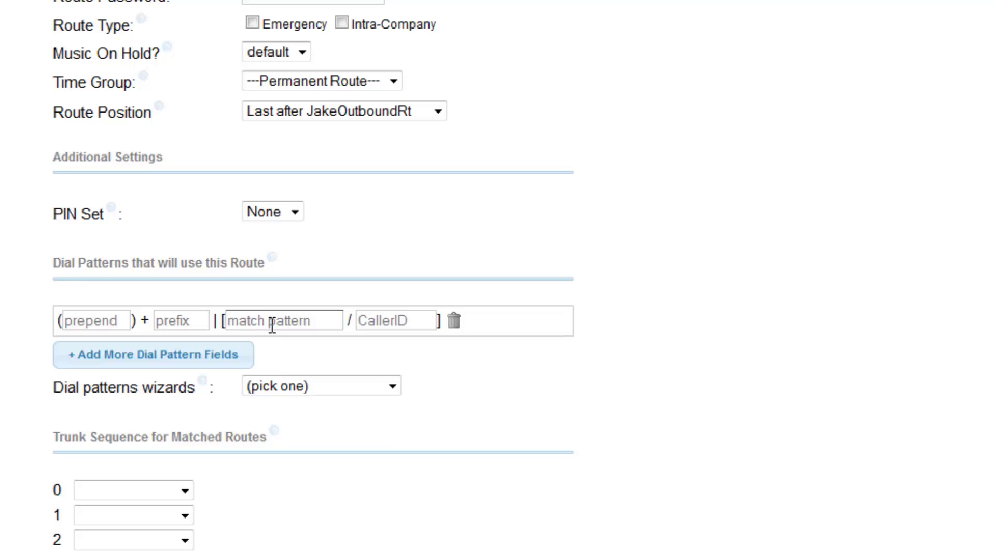
text(1NXXNXX)
text(XXXX)
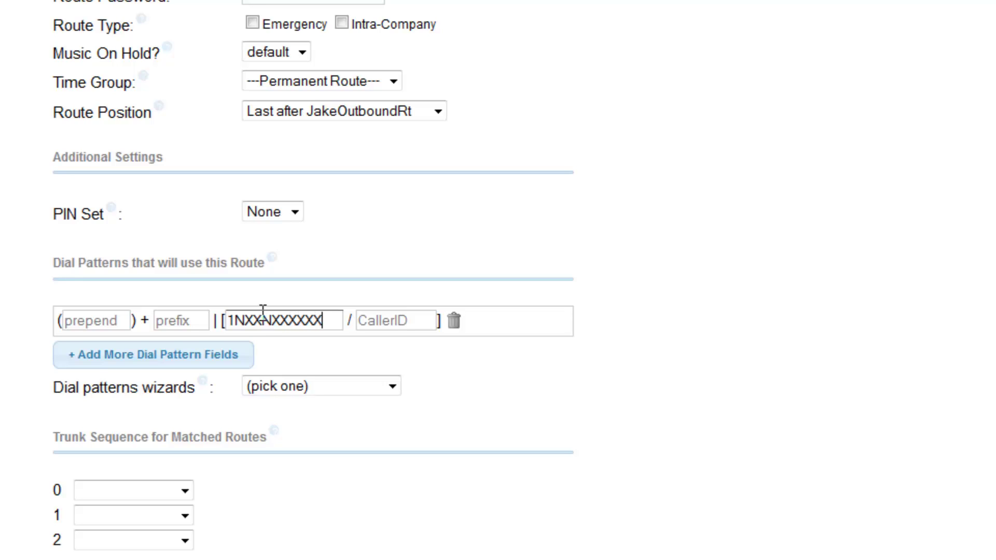
click(291, 328)
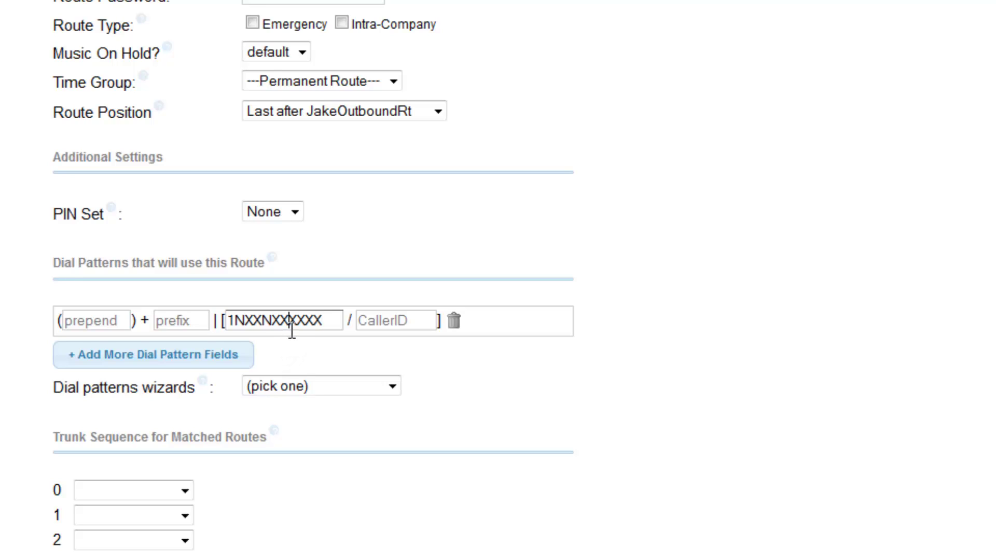
click(199, 363)
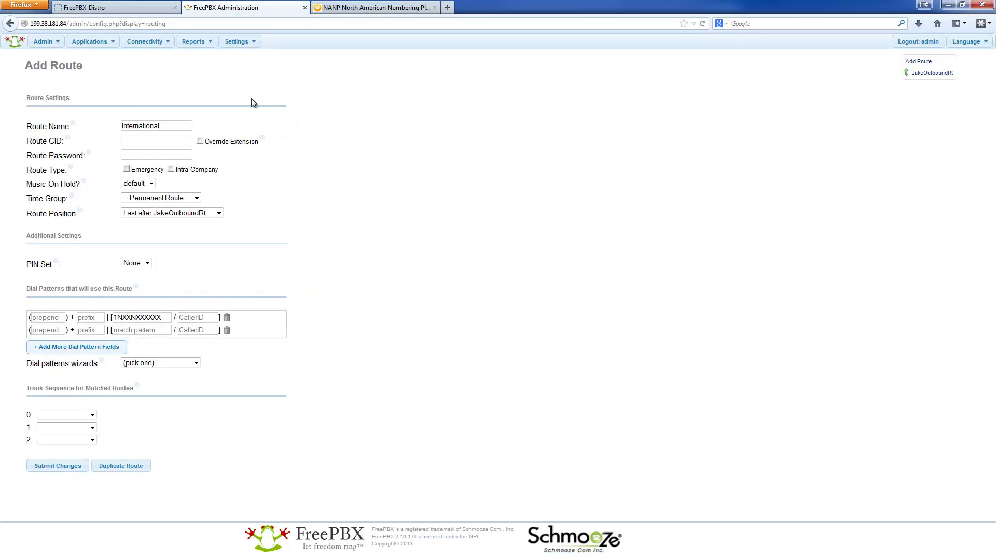
Review the NANP page, then go back to the home page's 011 international dialing instructions
click(338, 7)
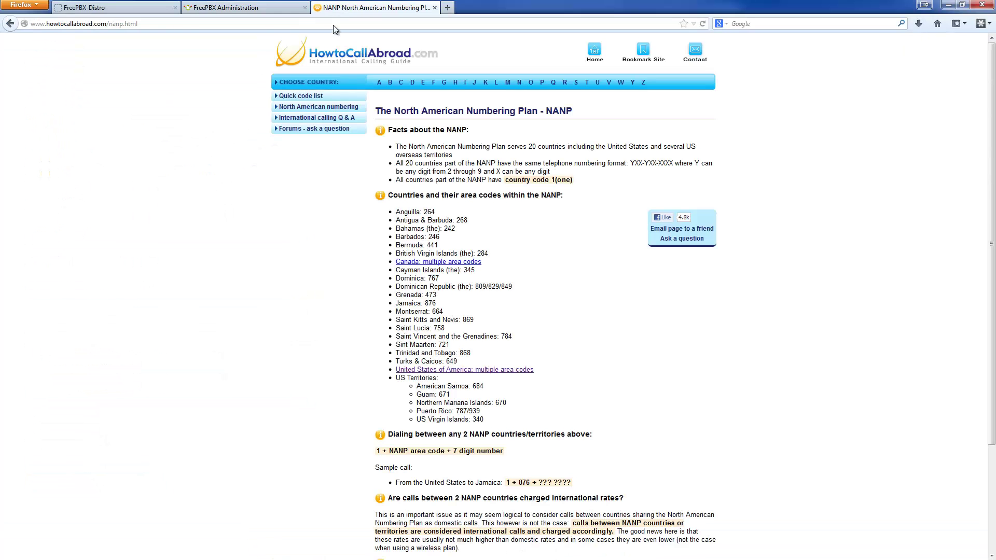
scroll(236, 257, down, 3)
scroll(334, 200, up, 3)
key(alt+Left)
key(alt+Left)
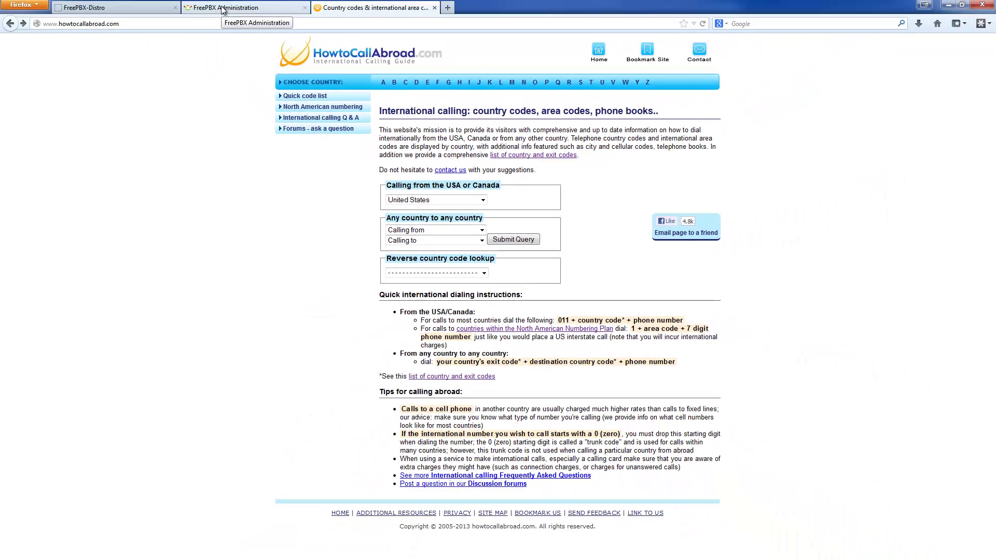
Enter 011. as the route's second match pattern
click(223, 9)
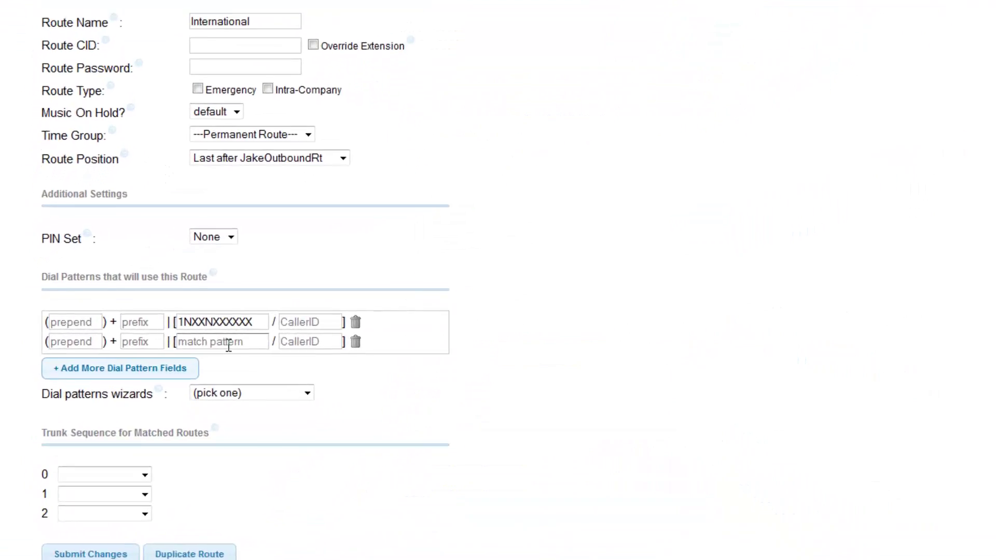
text(011)
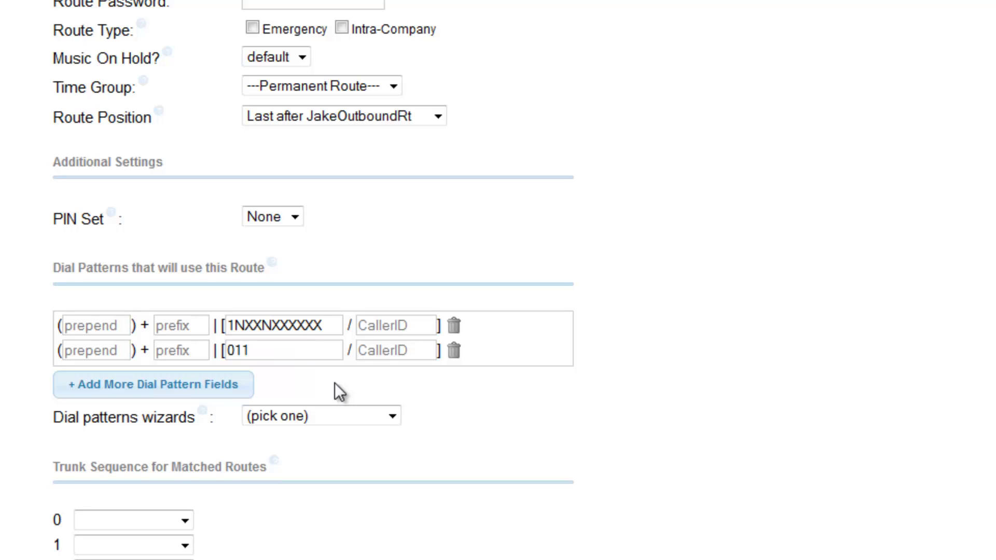
text(.)
scroll(244, 515, down, 1)
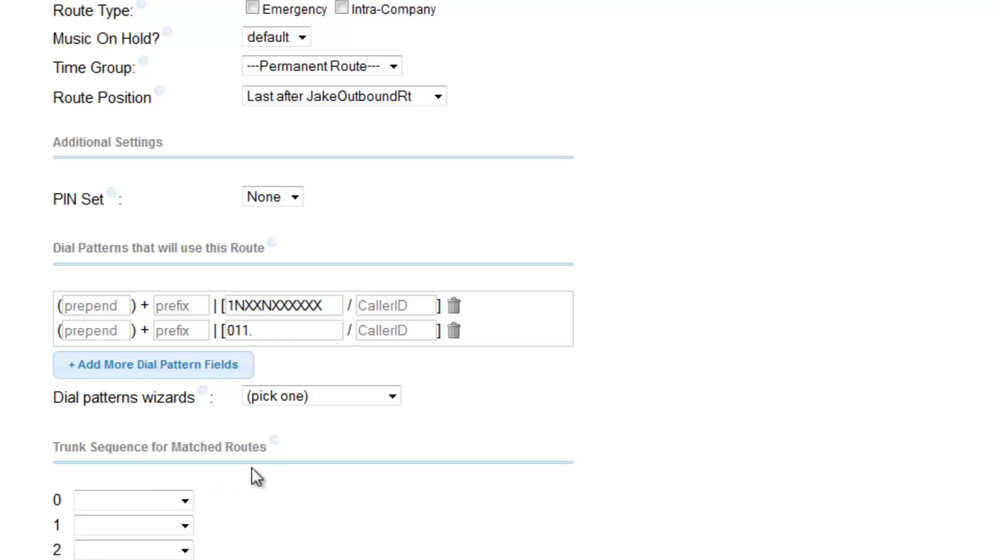
Set Net2phone1 as the first trunk in the route's trunk sequence
click(184, 501)
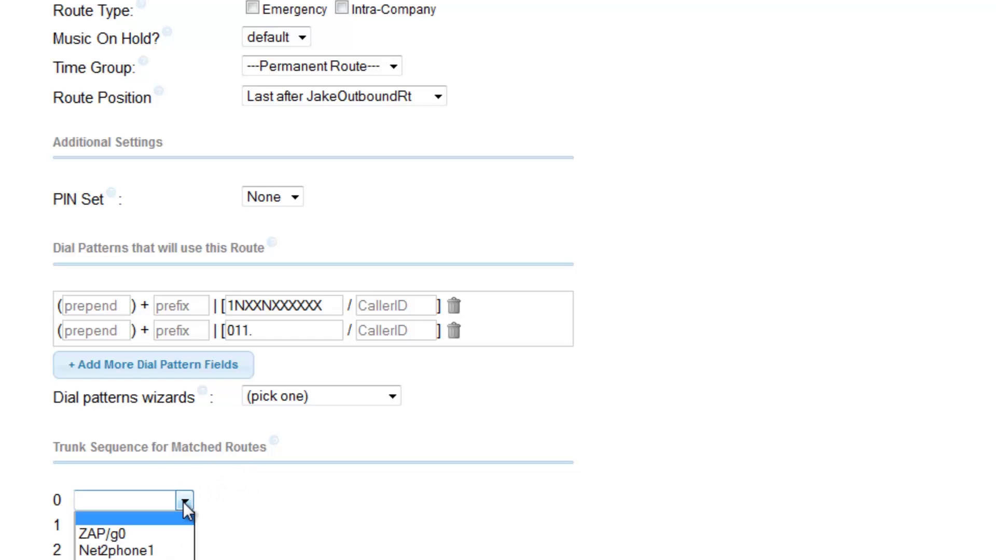
click(165, 551)
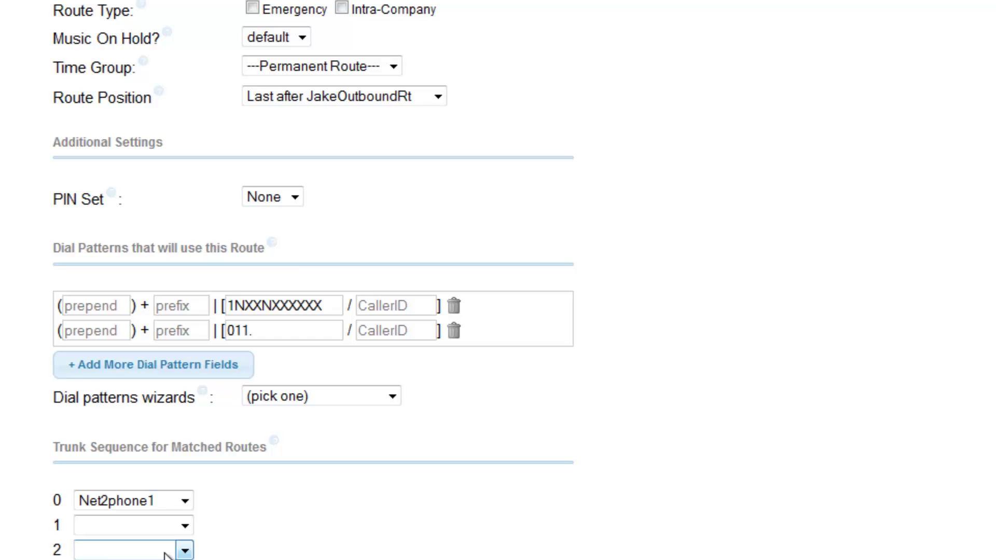
scroll(156, 552, down, 2)
scroll(135, 540, down, 1)
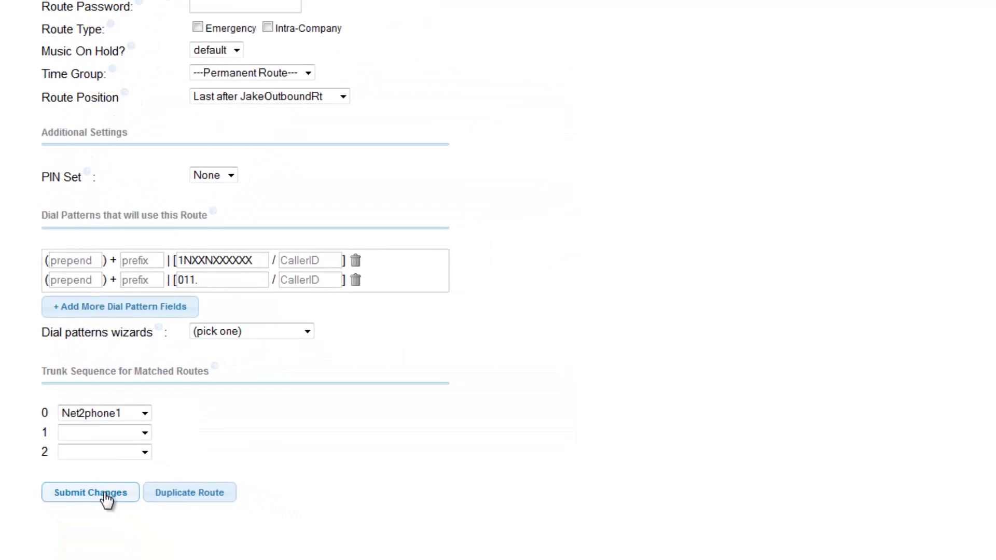
Submit the International route changes and apply the FreePBX configuration
click(134, 519)
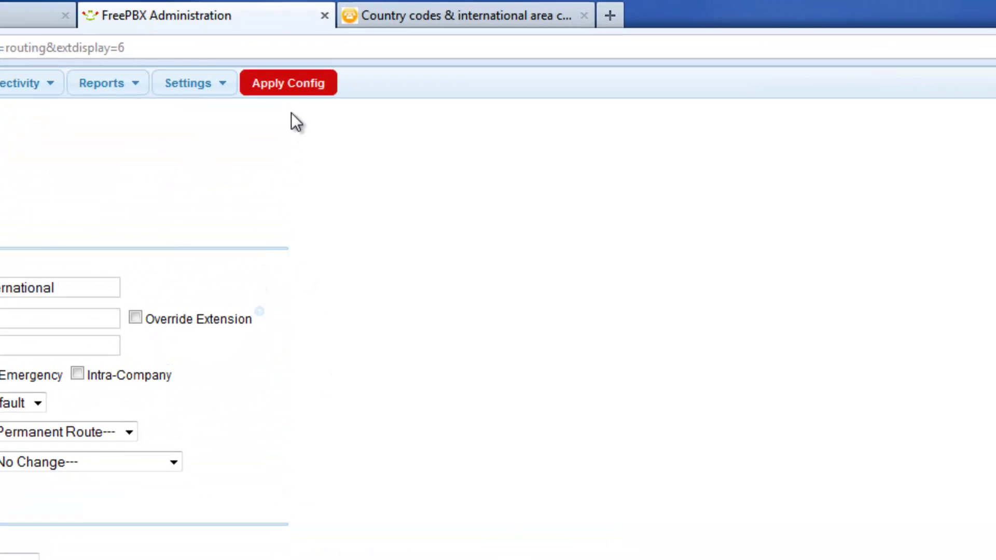
click(292, 85)
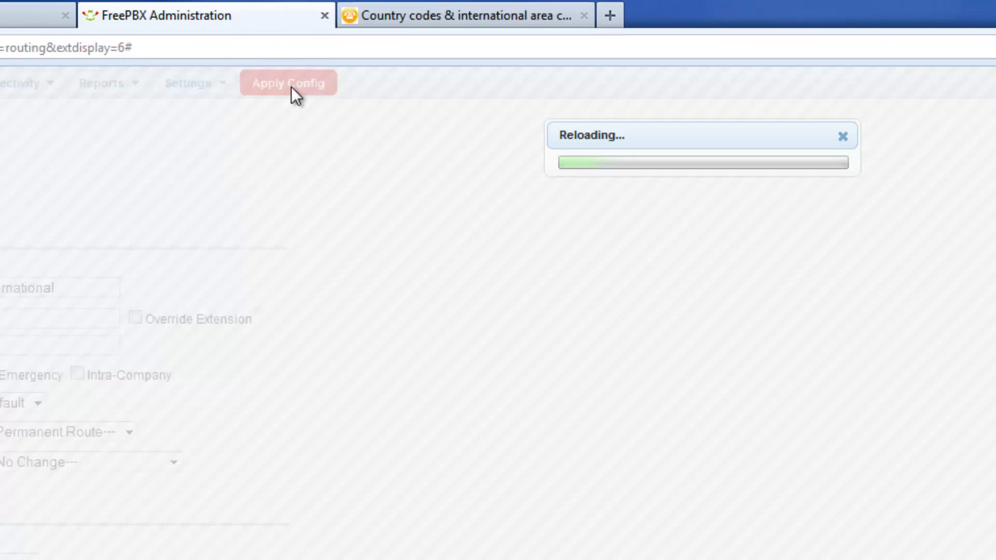